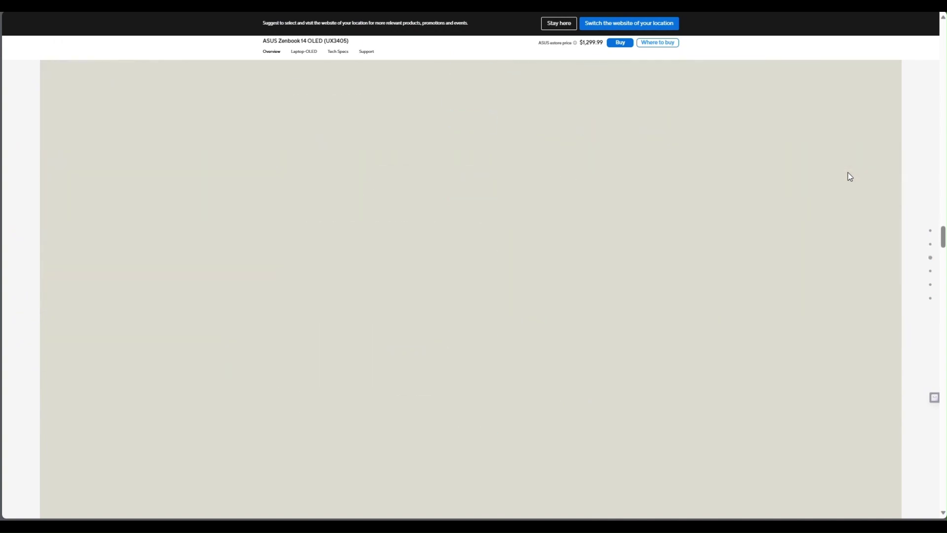
scroll(850, 177, "down", 5)
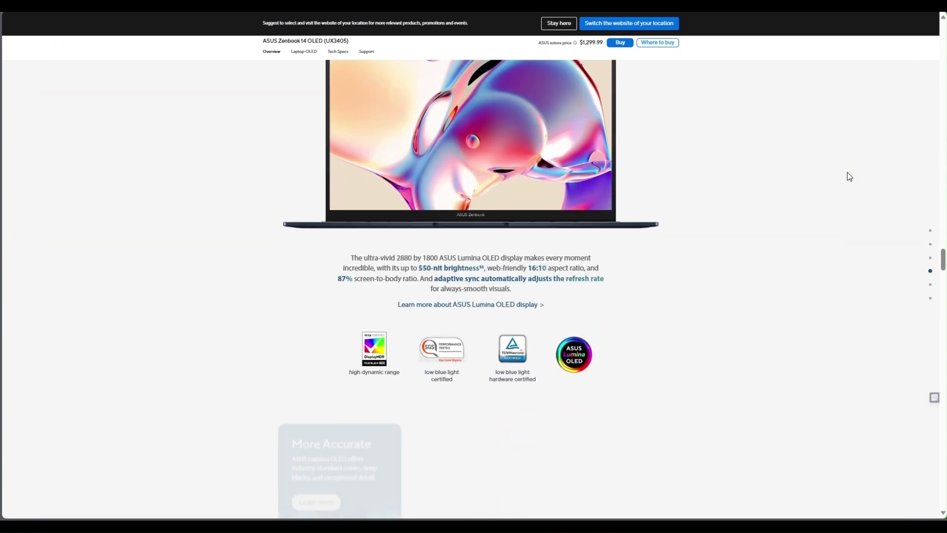
scroll(848, 175, "down", 2)
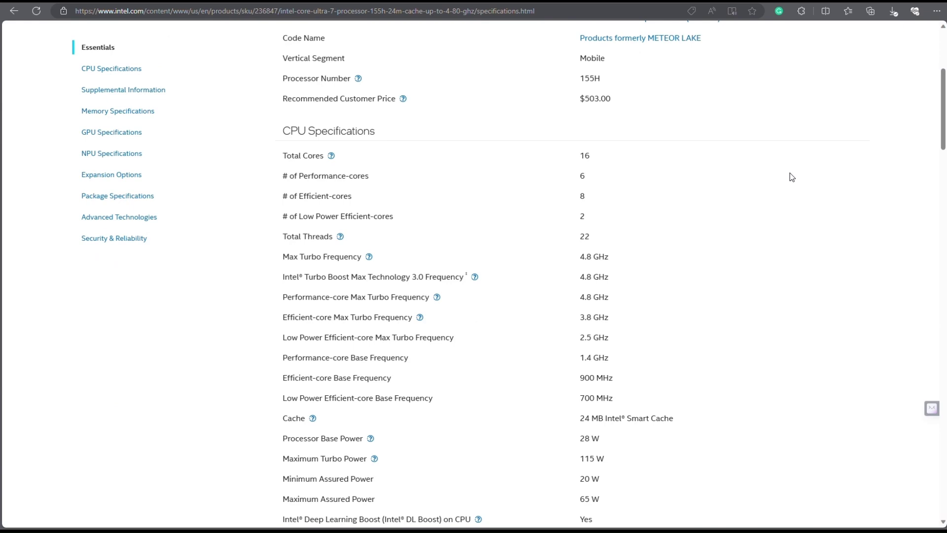
scroll(790, 176, "down", 3)
scroll(790, 176, "down", 2)
scroll(790, 176, "down", 2)
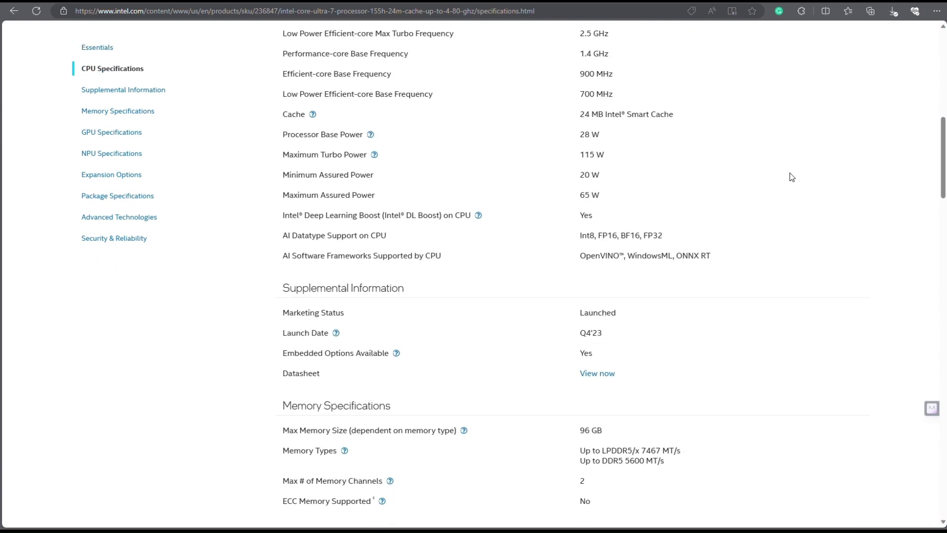
scroll(790, 176, "down", 2)
scroll(790, 176, "down", 3)
scroll(789, 176, "down", 2)
scroll(790, 177, "down", 2)
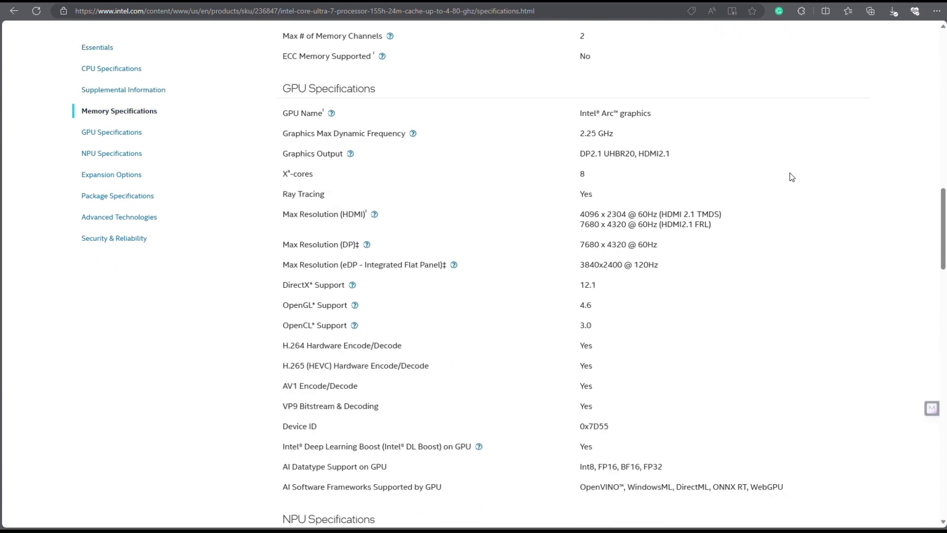
scroll(789, 176, "down", 2)
scroll(789, 177, "down", 3)
scroll(790, 176, "down", 2)
scroll(790, 176, "down", 2)
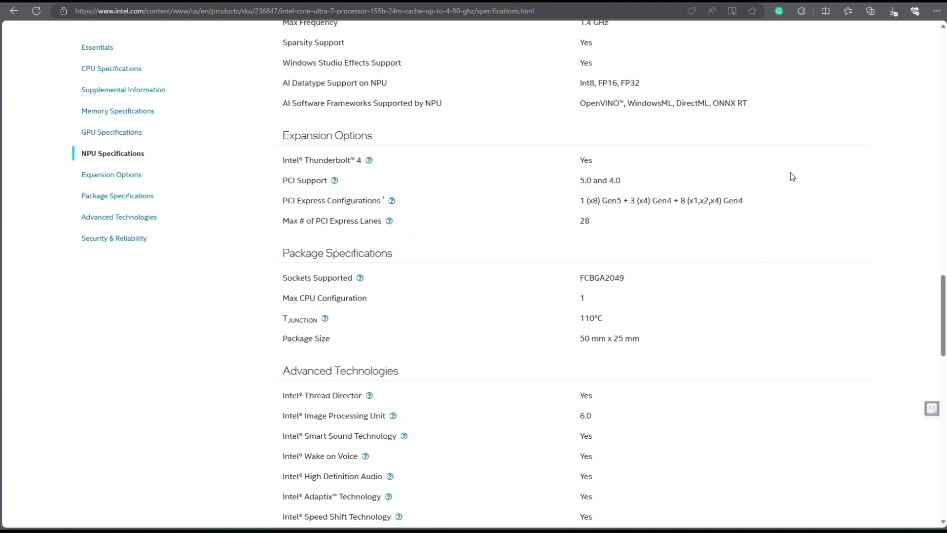
scroll(790, 176, "down", 2)
scroll(791, 177, "down", 3)
scroll(790, 176, "down", 1)
scroll(791, 176, "down", 2)
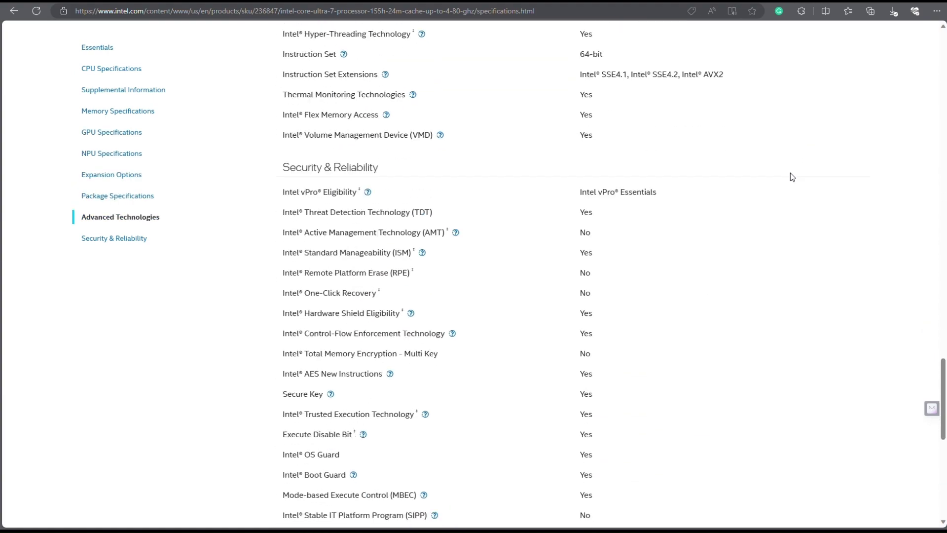
scroll(791, 176, "down", 2)
scroll(791, 172, "down", 1)
scroll(791, 174, "up", 8)
scroll(792, 174, "up", 6)
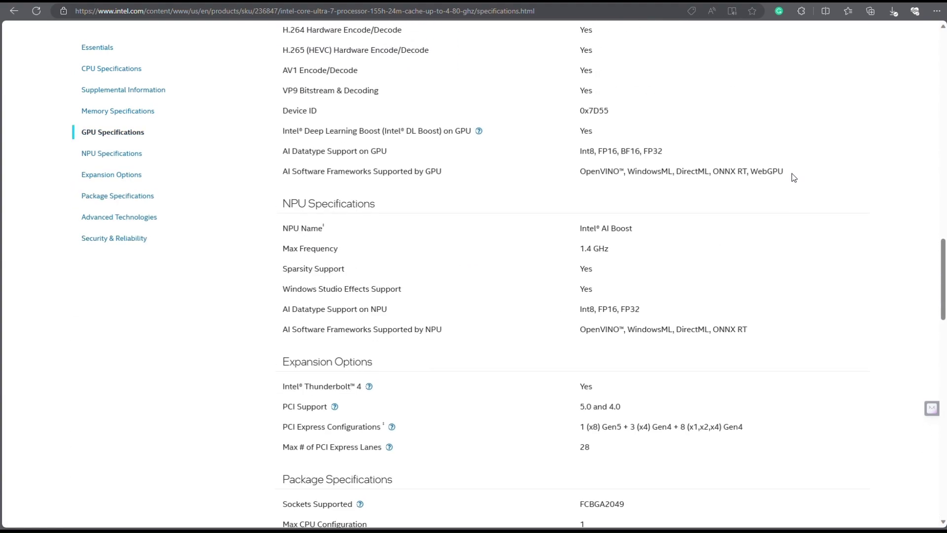
scroll(793, 173, "up", 6)
scroll(792, 174, "up", 6)
scroll(792, 173, "up", 8)
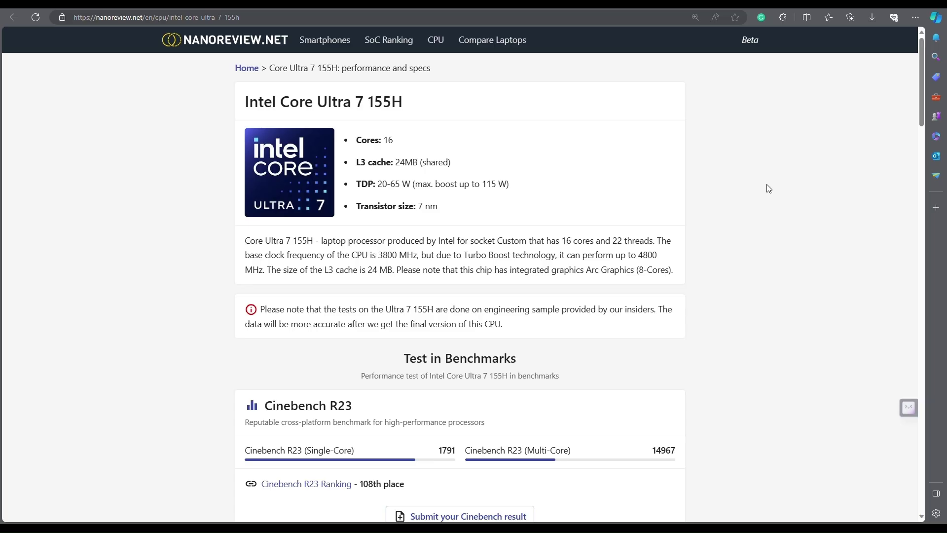
scroll(767, 189, "down", 2)
scroll(768, 189, "down", 2)
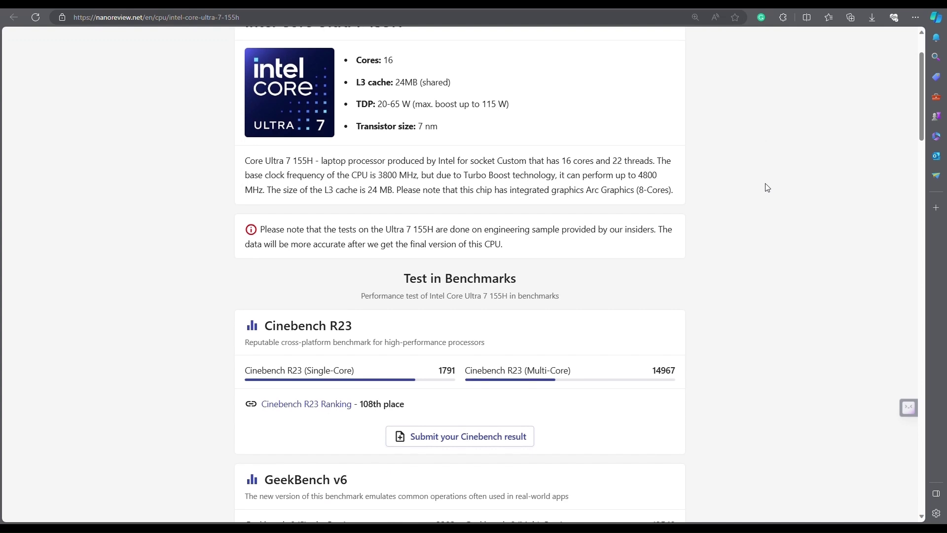
scroll(767, 187, "down", 1)
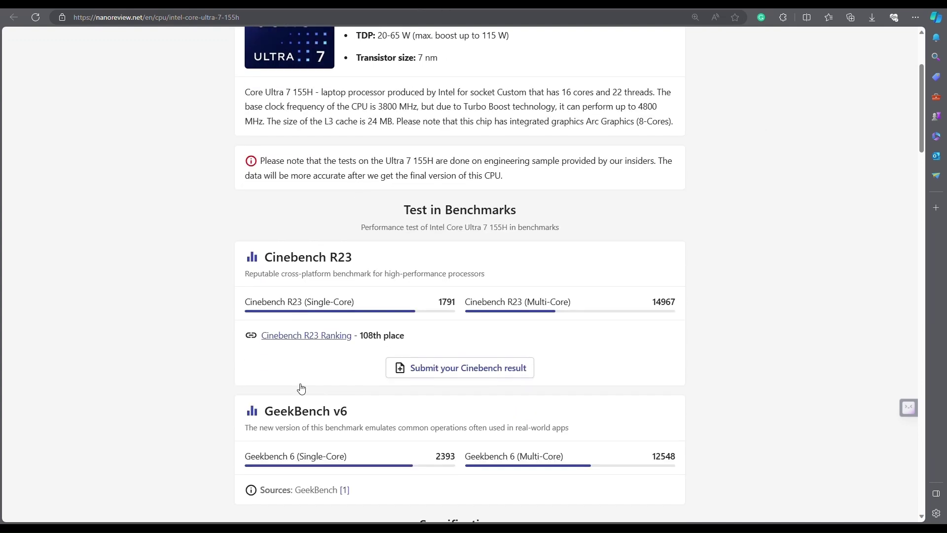
Step: View the Cinebench R23 processor ranking placing the Core Ultra 7 155H 108th, then go back
left_click(305, 336)
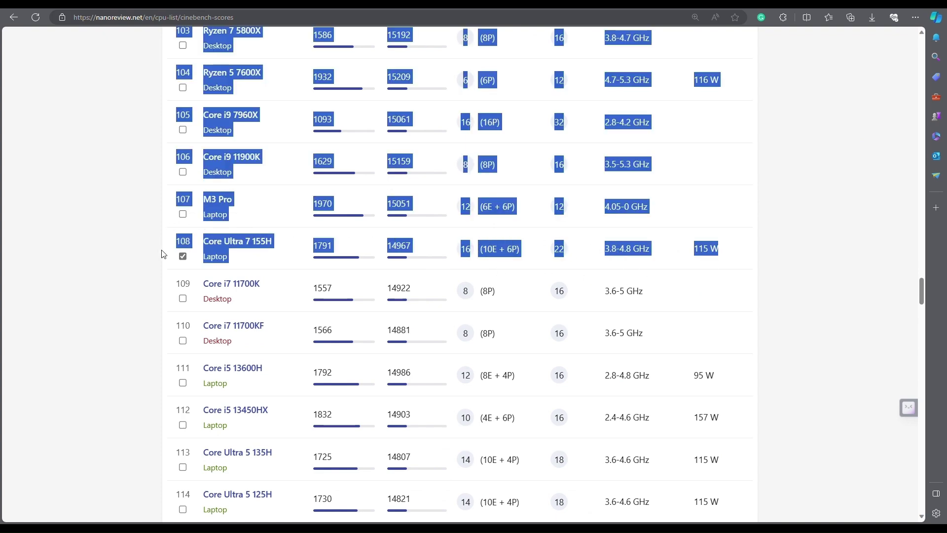
key("alt+Left")
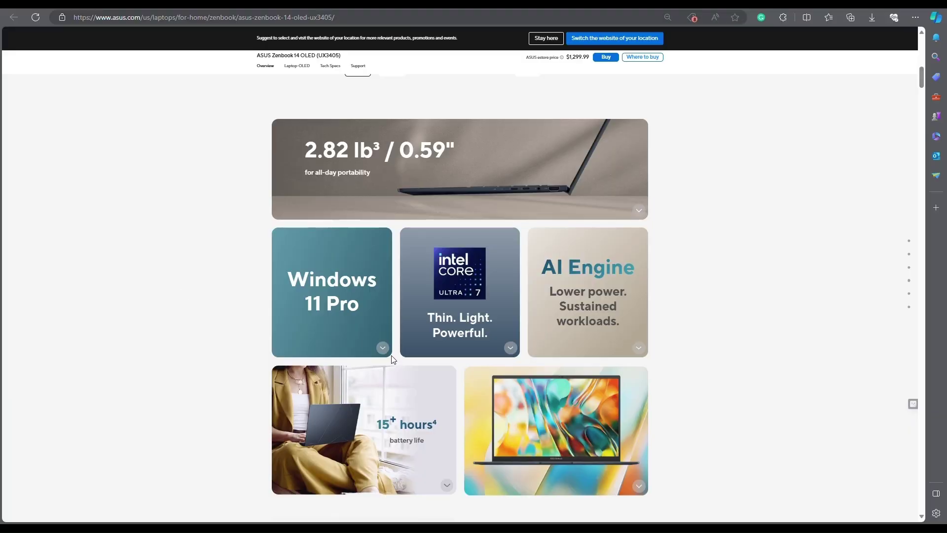
Step: Jump from the Intel Core Ultra tile to the Zenbook's performance section, then on to Ponder Blue
left_click(385, 352)
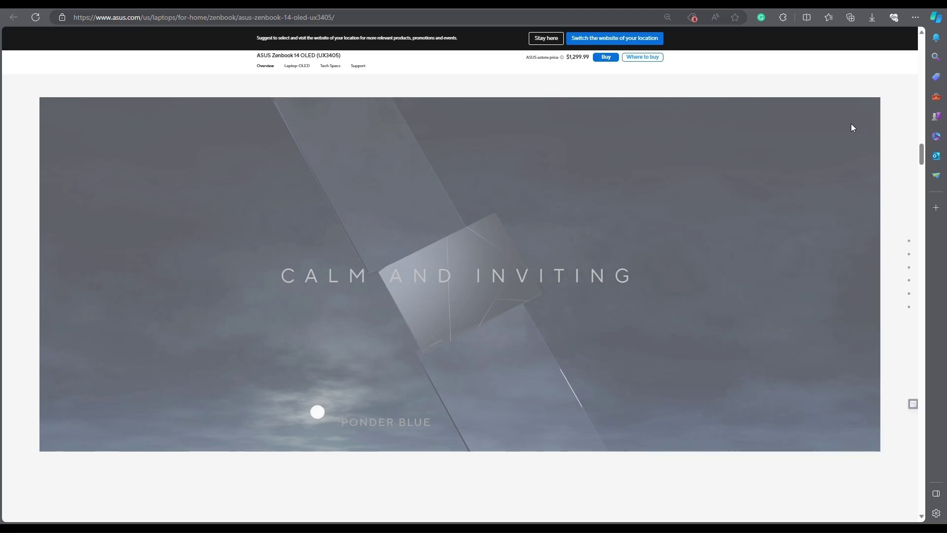
scroll(851, 128, "down", 3)
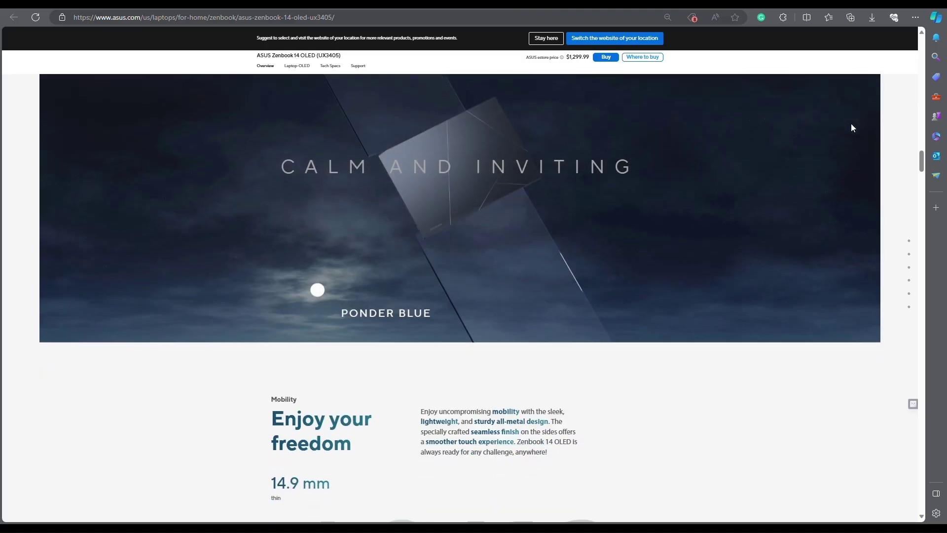
scroll(851, 127, "down", 3)
scroll(851, 127, "down", 3)
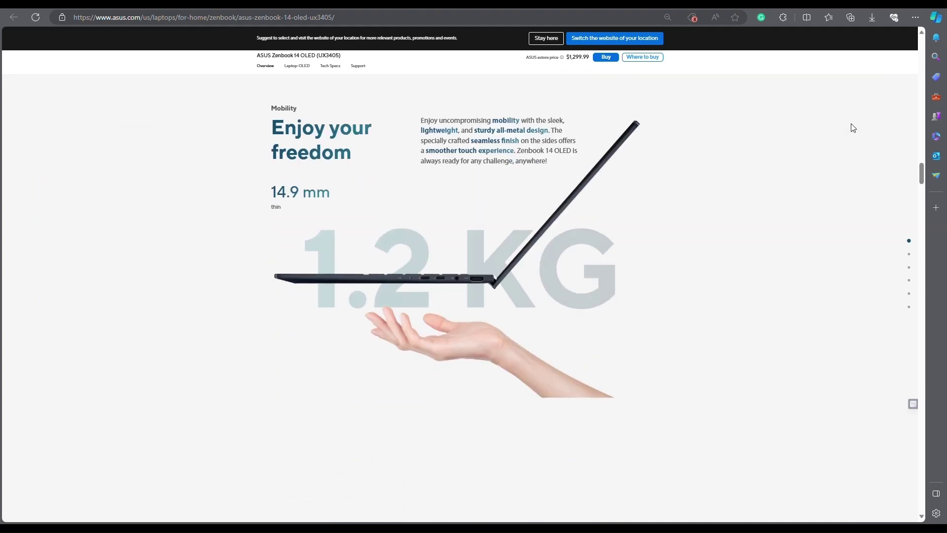
scroll(853, 128, "down", 3)
scroll(853, 128, "down", 3)
scroll(853, 128, "down", 3)
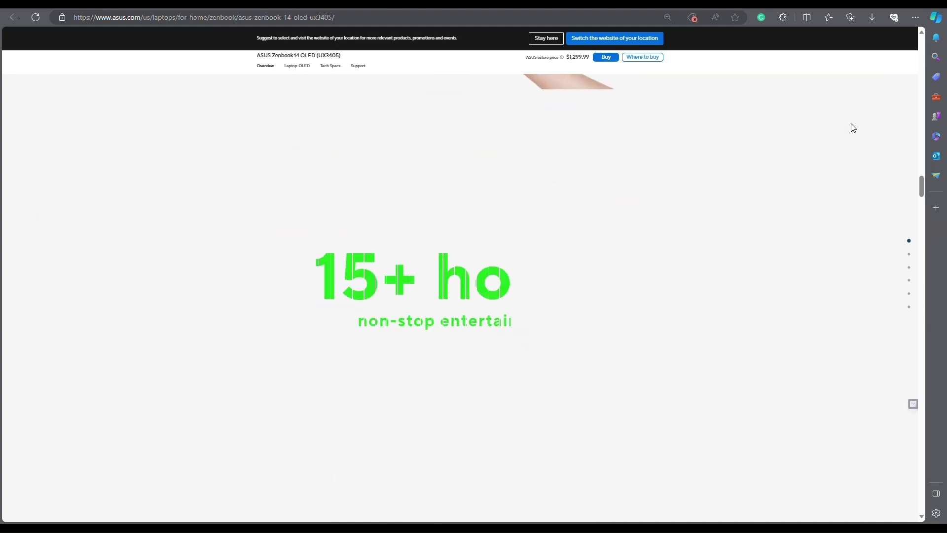
scroll(853, 128, "down", 3)
scroll(853, 128, "down", 3)
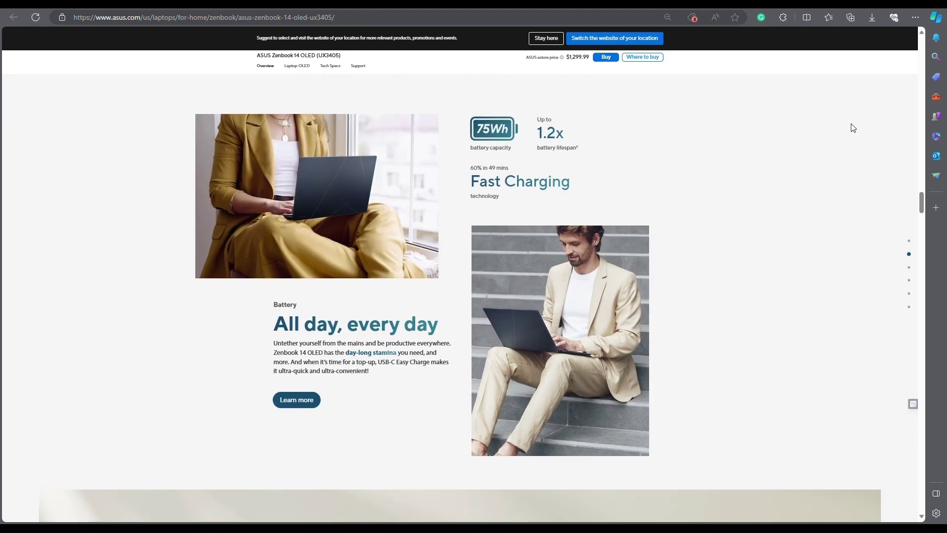
scroll(853, 128, "down", 3)
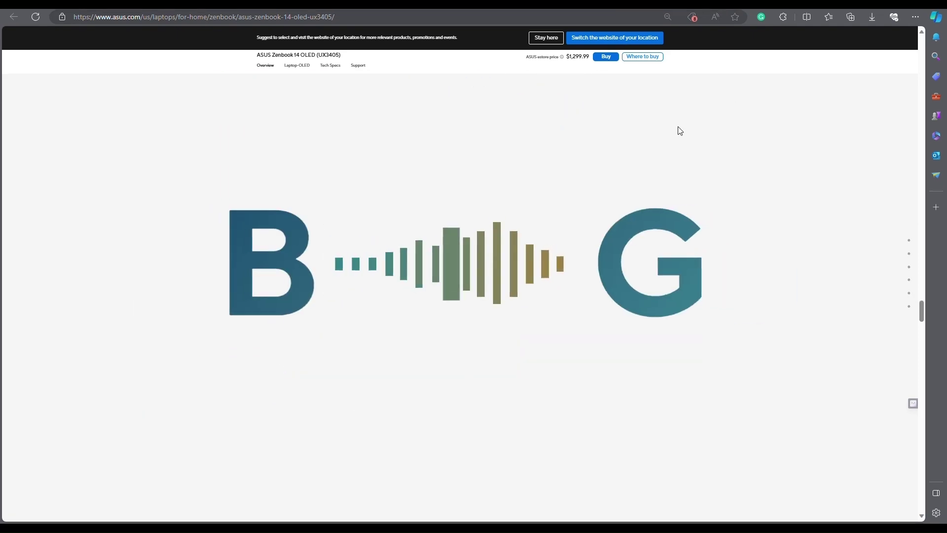
scroll(679, 131, "down", 3)
scroll(675, 131, "down", 3)
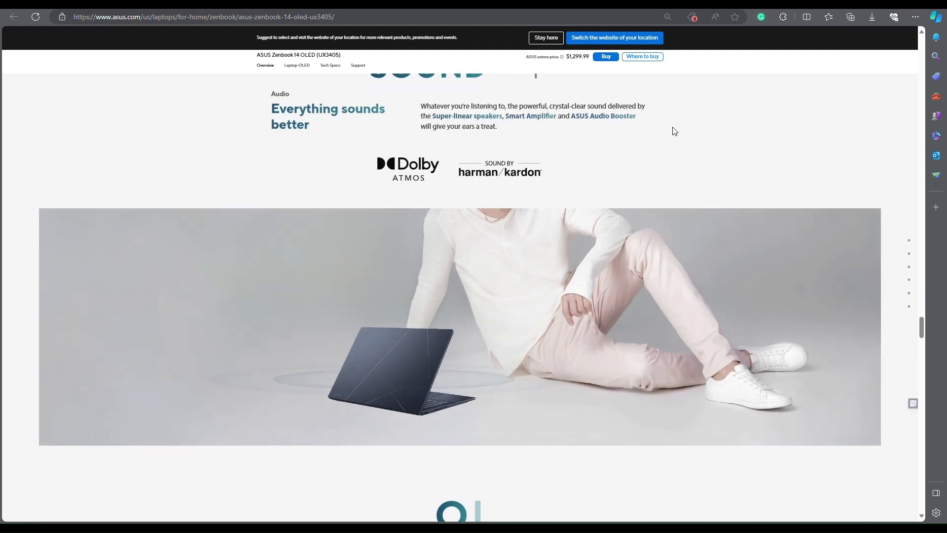
scroll(673, 132, "down", 3)
scroll(673, 131, "down", 3)
scroll(673, 131, "down", 3)
scroll(674, 131, "down", 2)
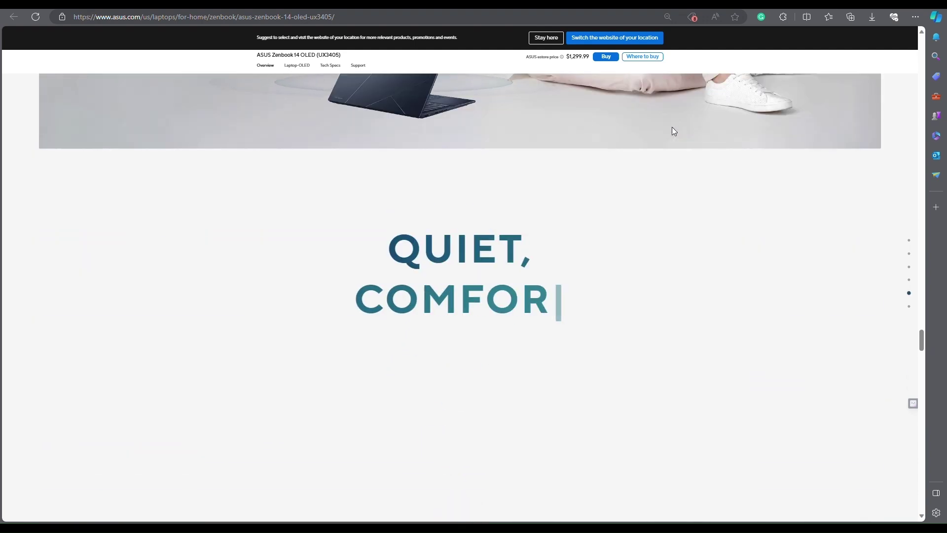
scroll(673, 131, "down", 1)
scroll(672, 131, "down", 3)
scroll(673, 131, "down", 3)
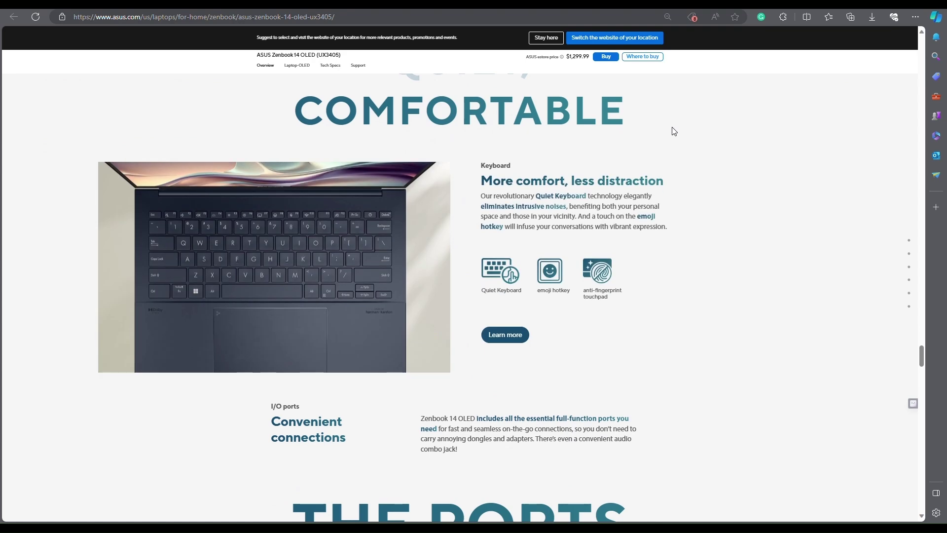
scroll(672, 132, "down", 2)
scroll(674, 131, "down", 3)
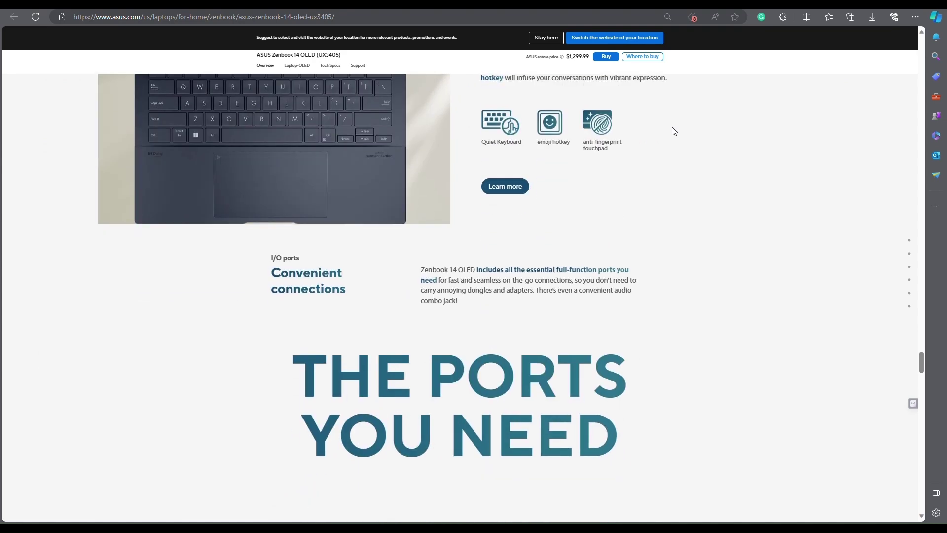
scroll(674, 131, "down", 3)
scroll(674, 131, "down", 2)
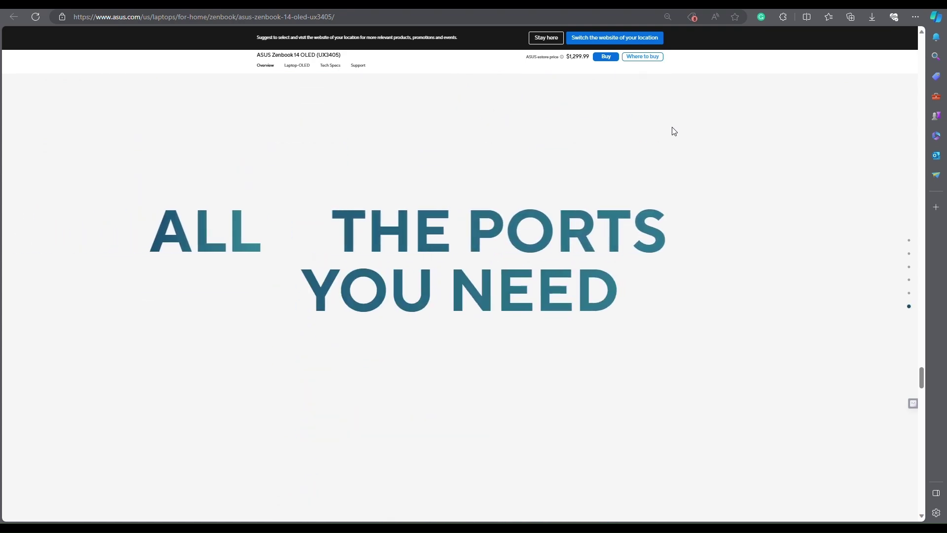
scroll(674, 131, "down", 2)
scroll(674, 131, "down", 2)
scroll(673, 131, "up", 2)
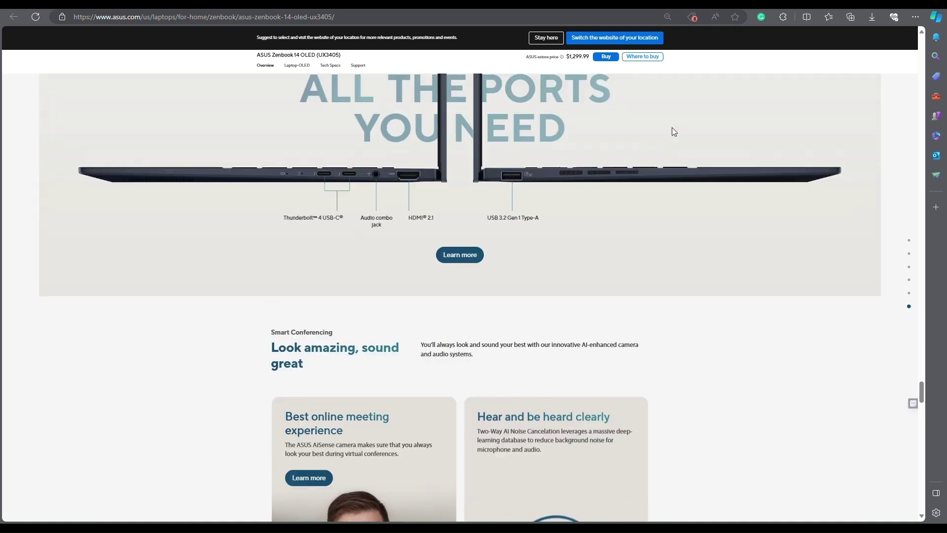
scroll(673, 132, "up", 1)
scroll(674, 131, "up", 2)
scroll(674, 132, "up", 2)
scroll(674, 131, "up", 2)
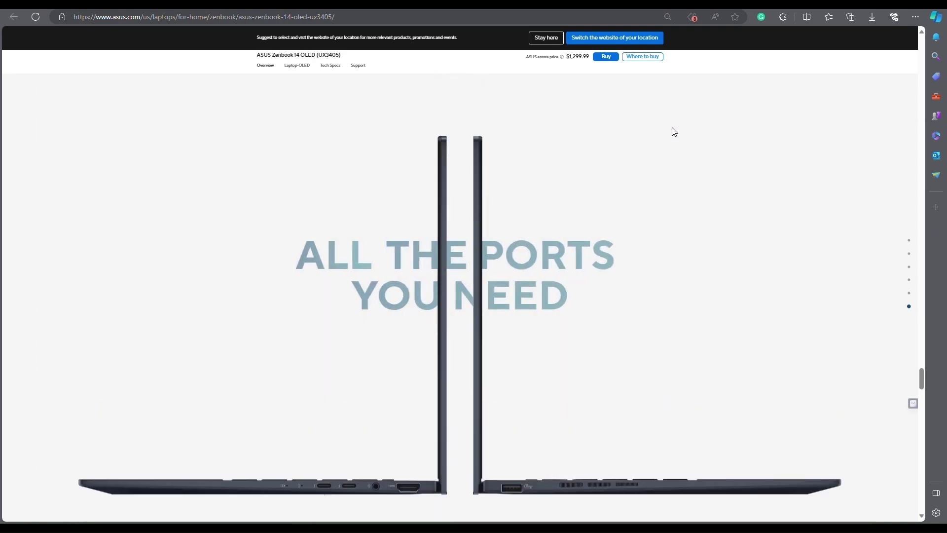
scroll(674, 131, "down", 2)
scroll(673, 130, "down", 2)
scroll(674, 131, "down", 2)
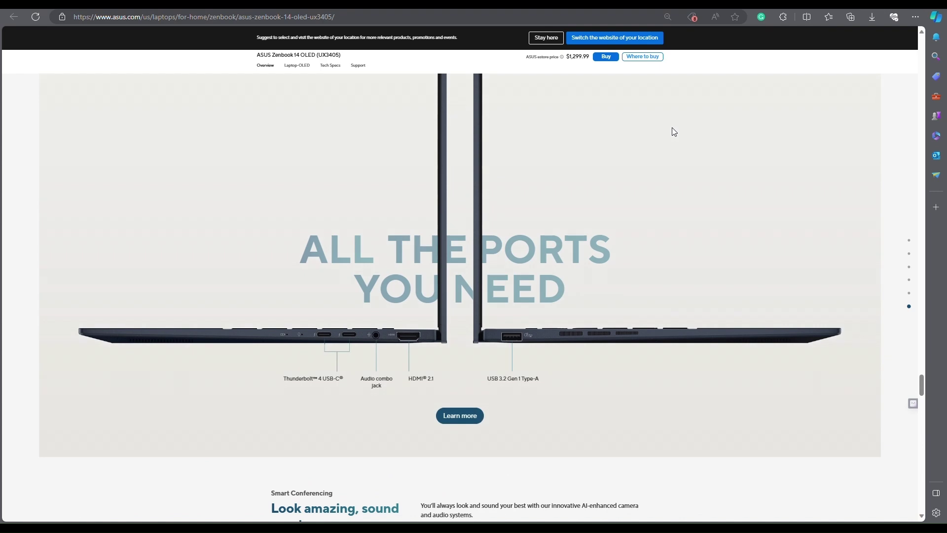
scroll(674, 131, "down", 2)
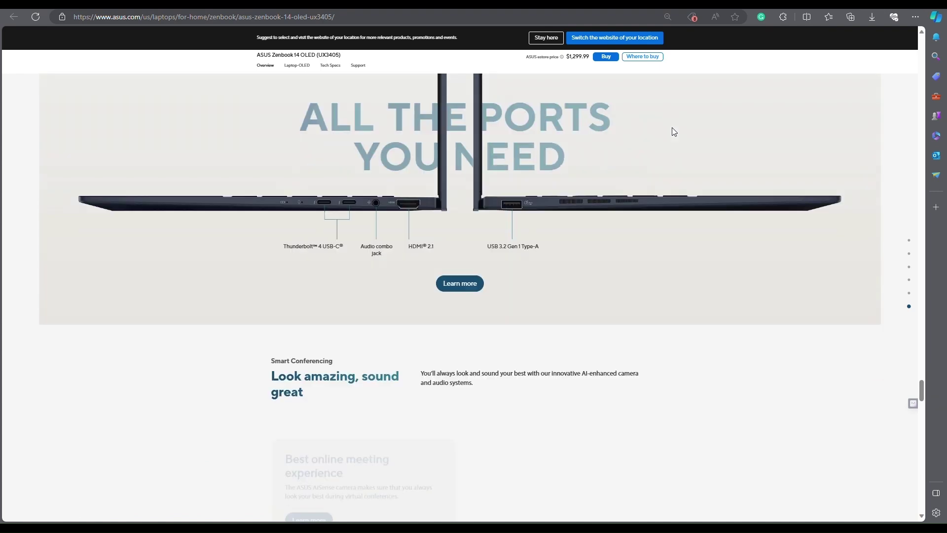
scroll(674, 131, "down", 3)
scroll(674, 131, "down", 2)
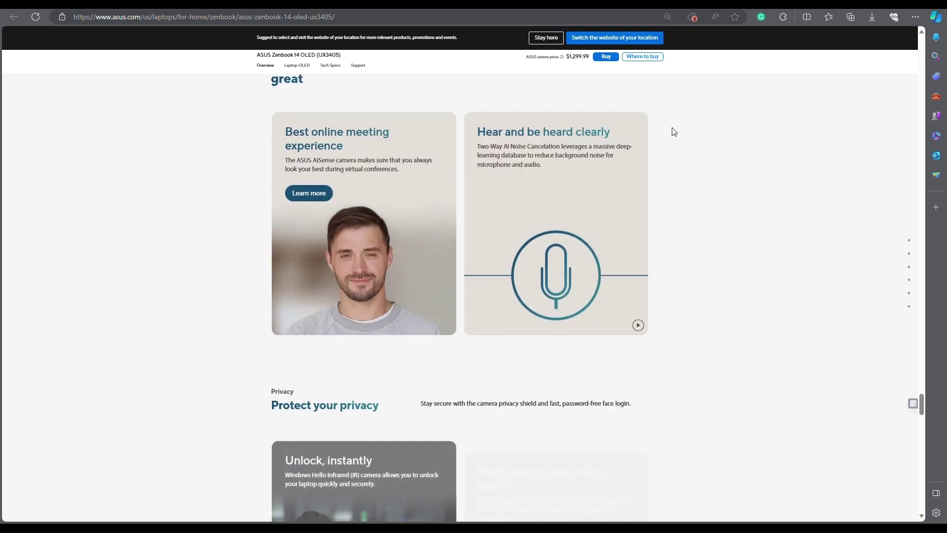
scroll(674, 131, "down", 4)
scroll(674, 132, "down", 2)
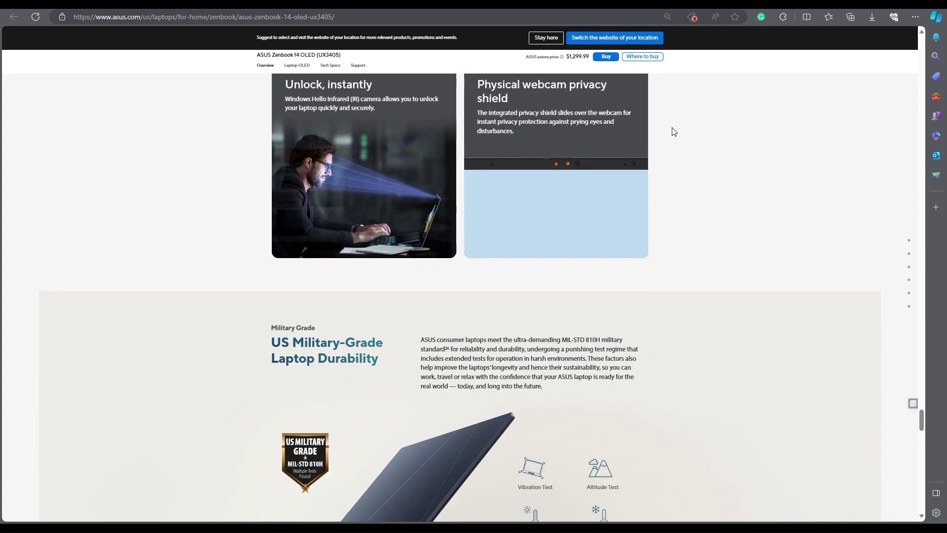
scroll(674, 132, "down", 3)
scroll(651, 118, "down", 2)
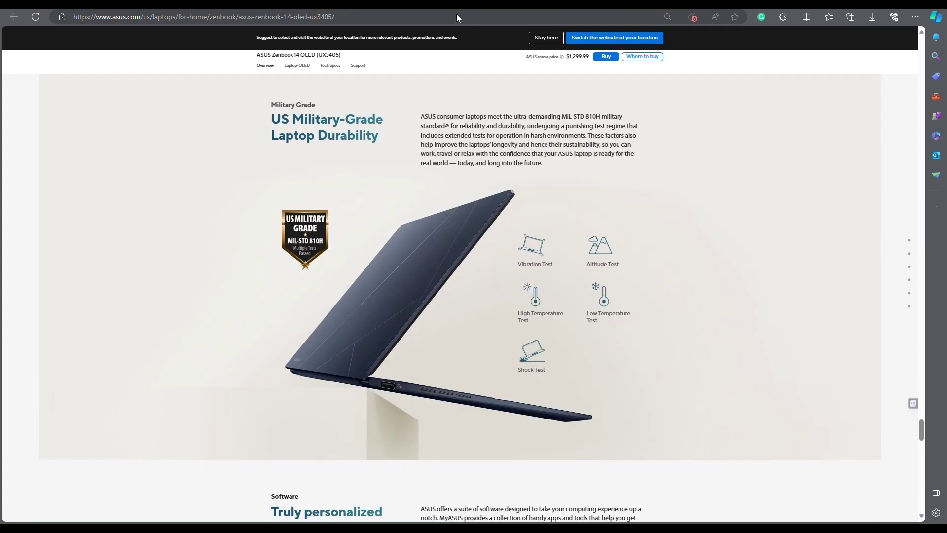